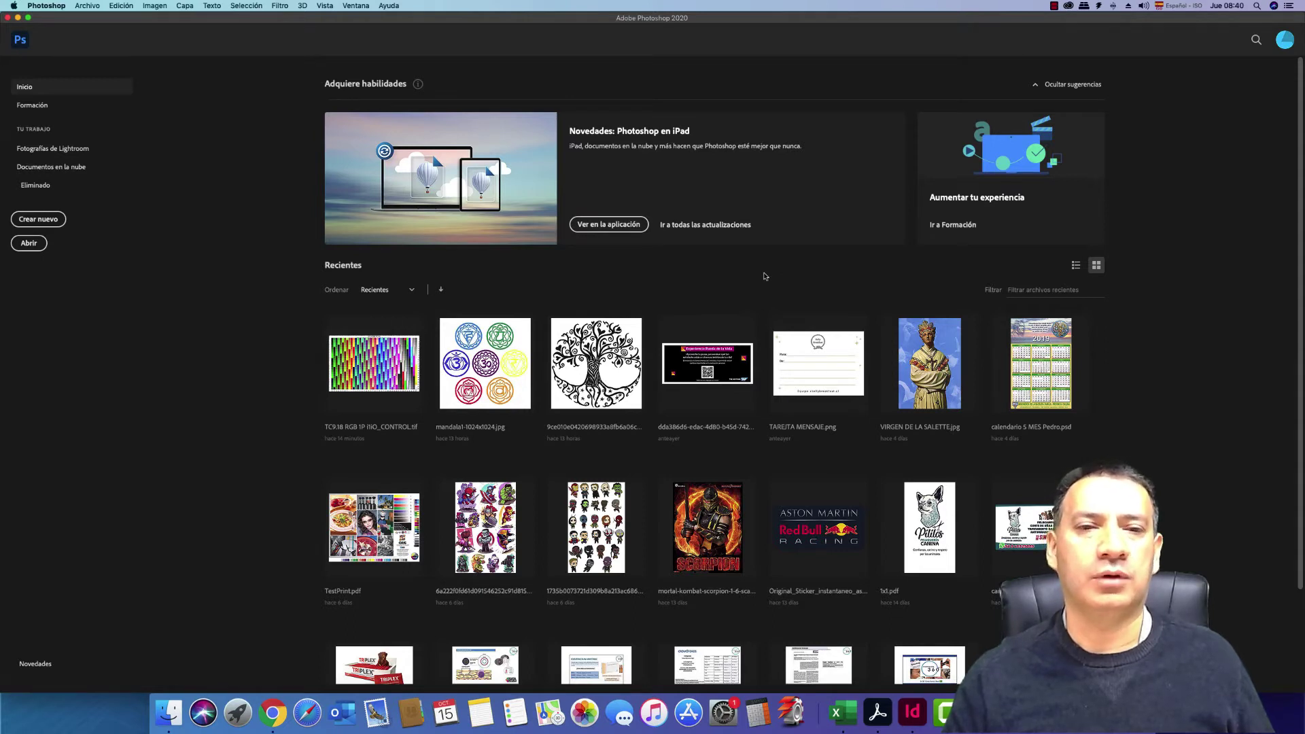
Open the TC9.18 RGB chart .tif from the Trabajos folder via Archivo > Abrir.
click(87, 7)
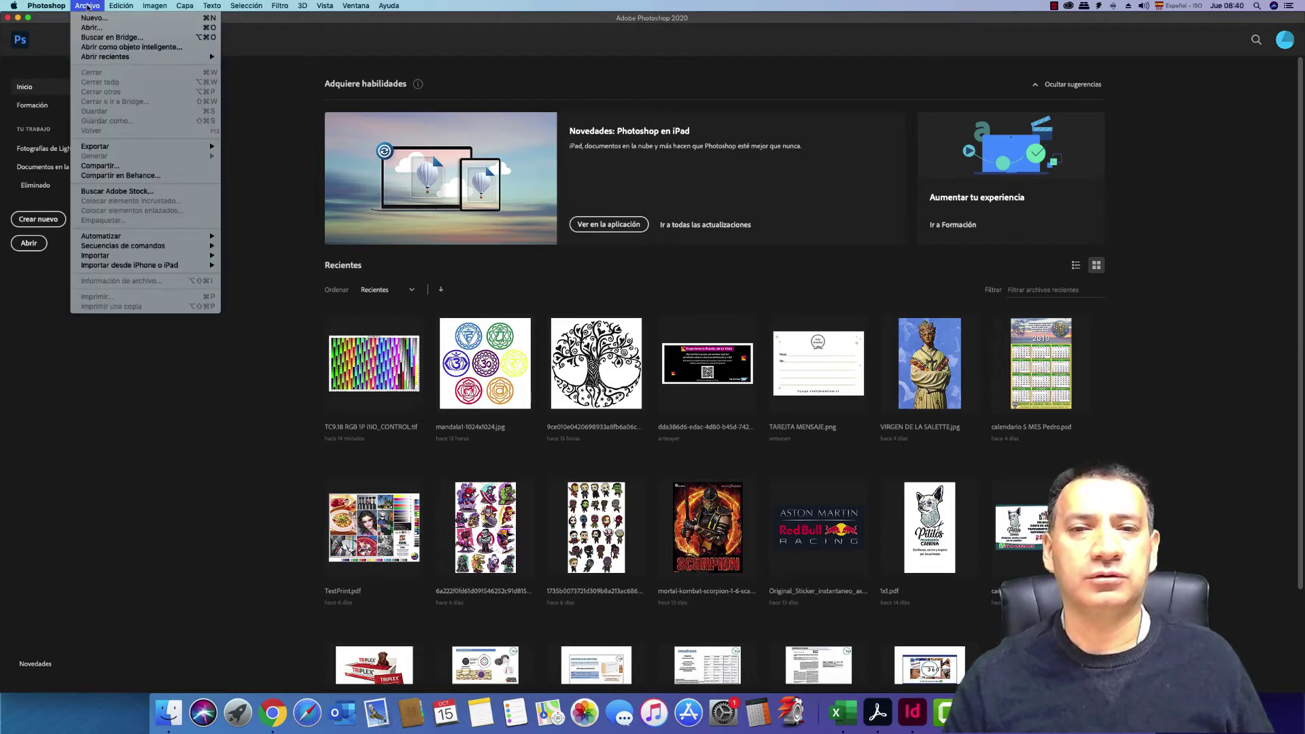
click(89, 6)
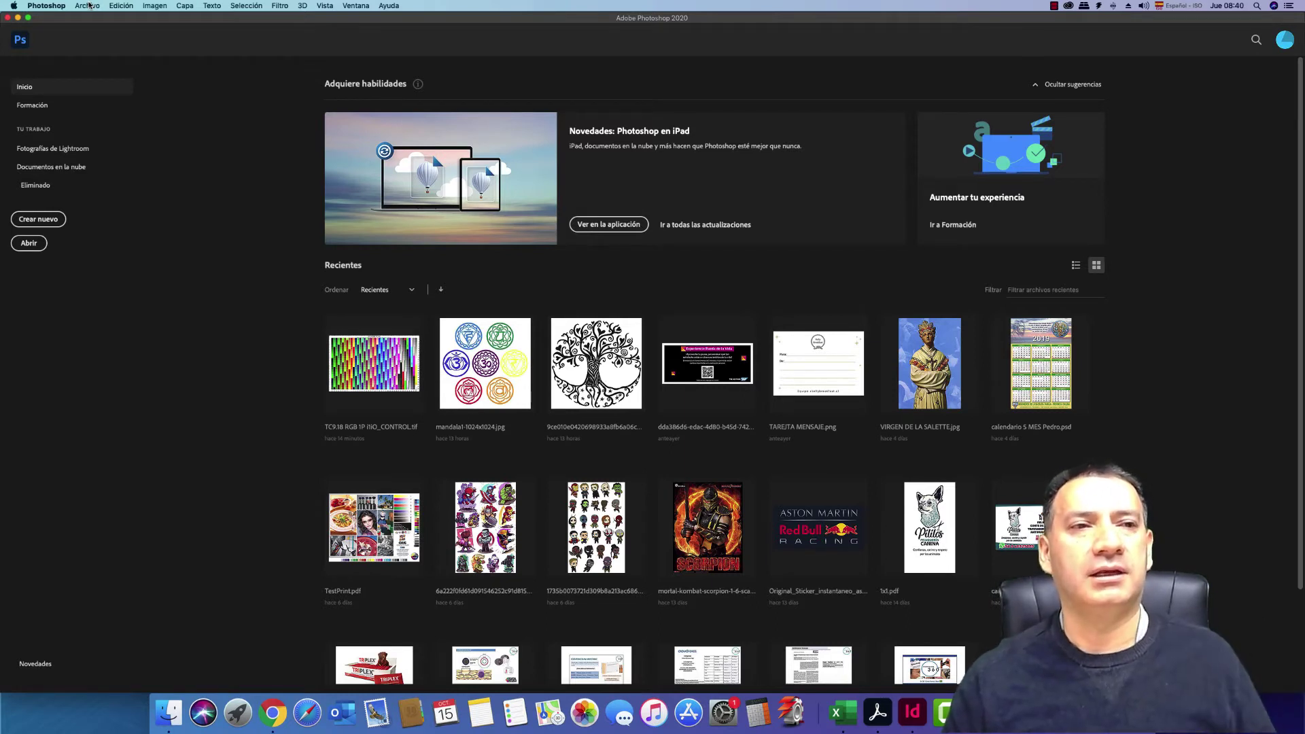
click(88, 6)
click(347, 108)
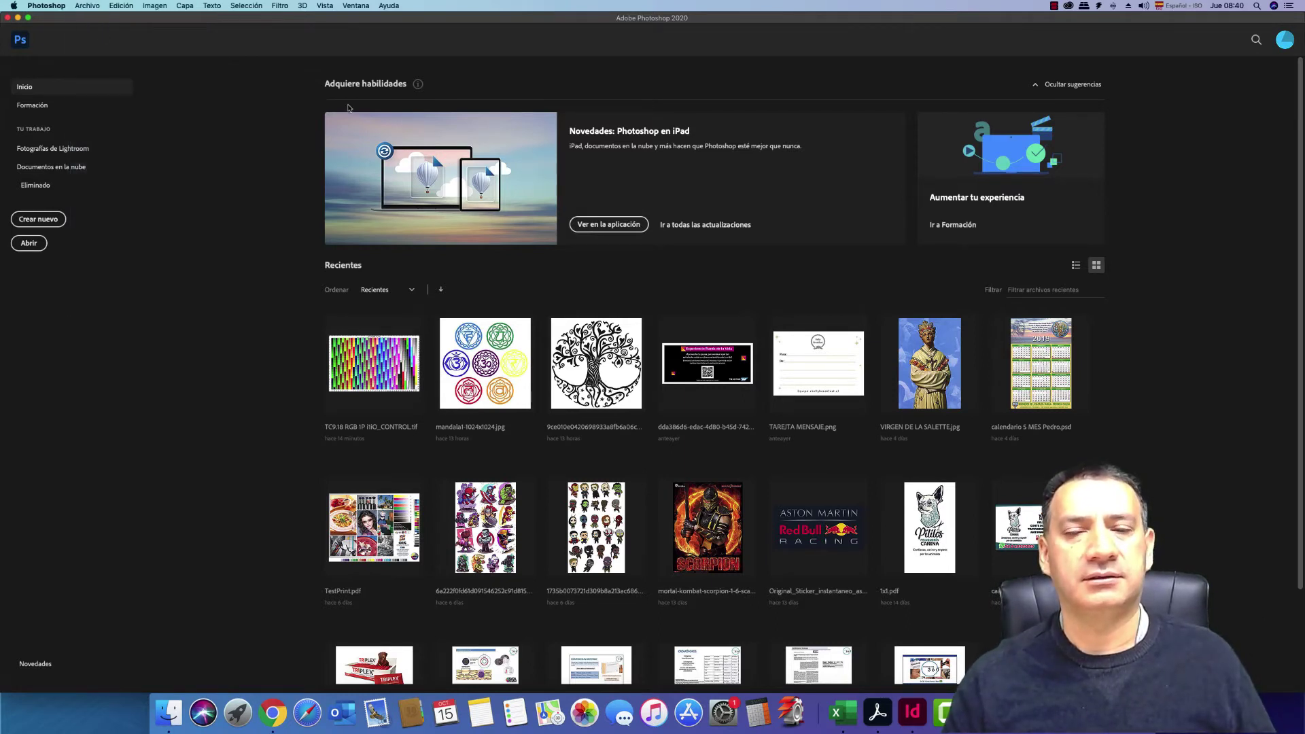
click(576, 174)
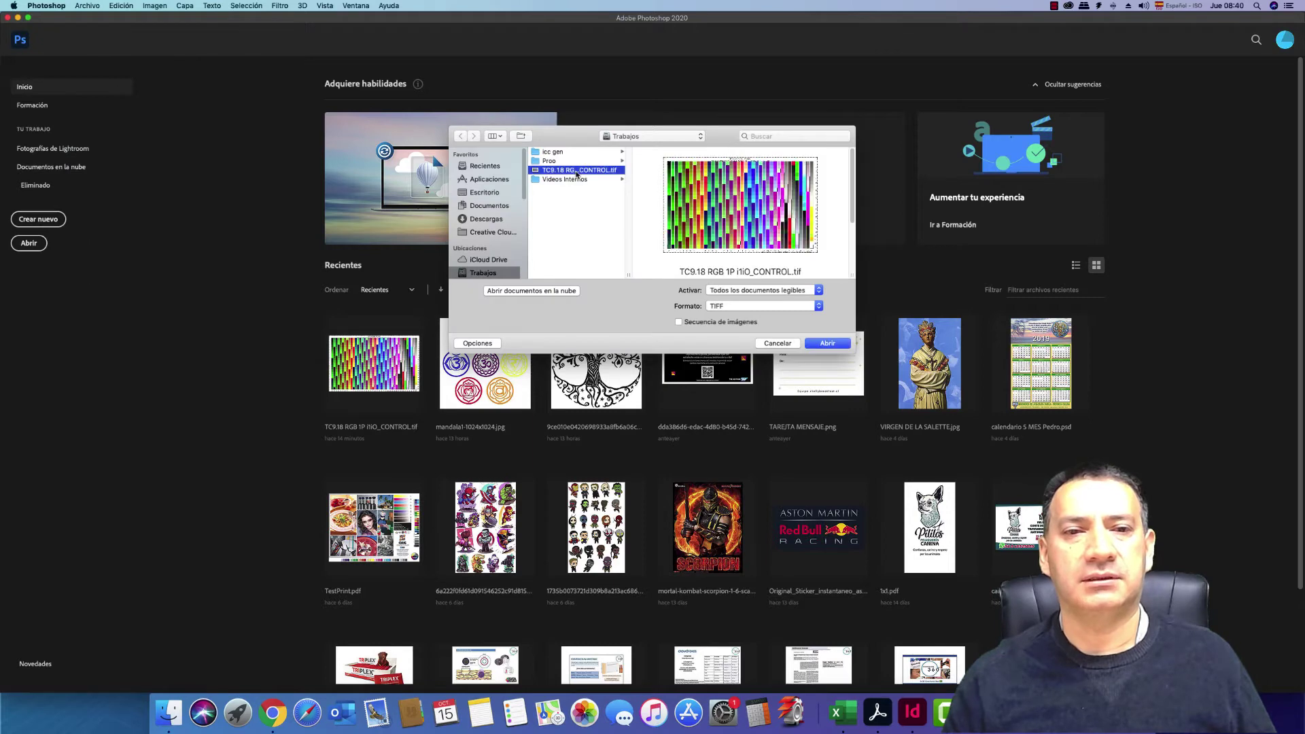
click(828, 342)
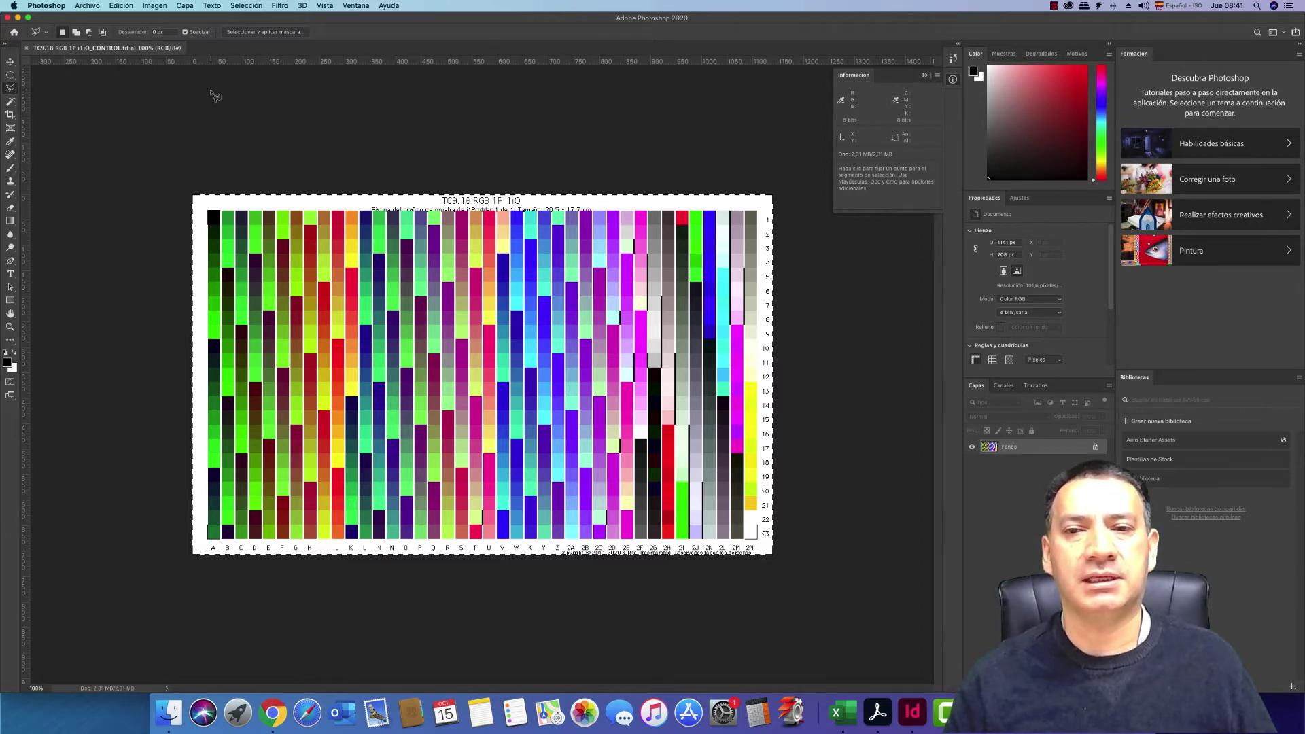
Open the Imprimir settings for the chart and move the dialog to the left.
click(88, 4)
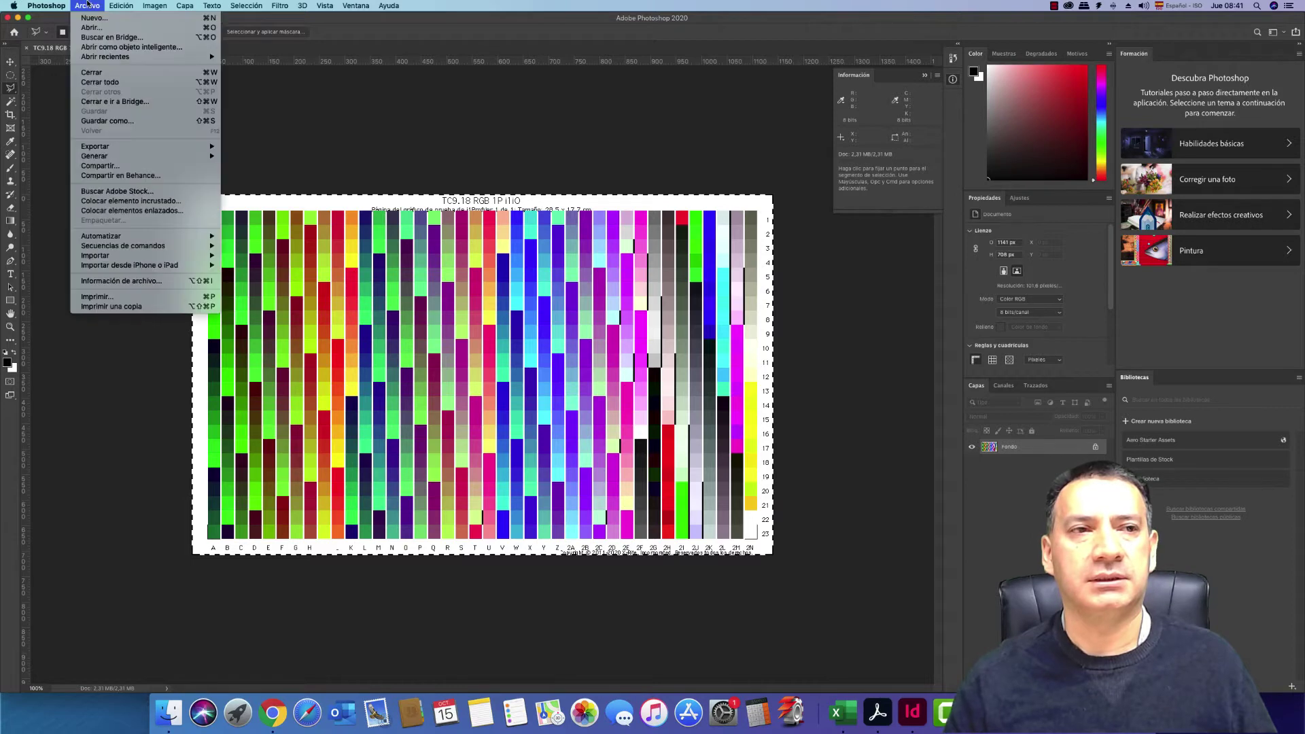
click(164, 299)
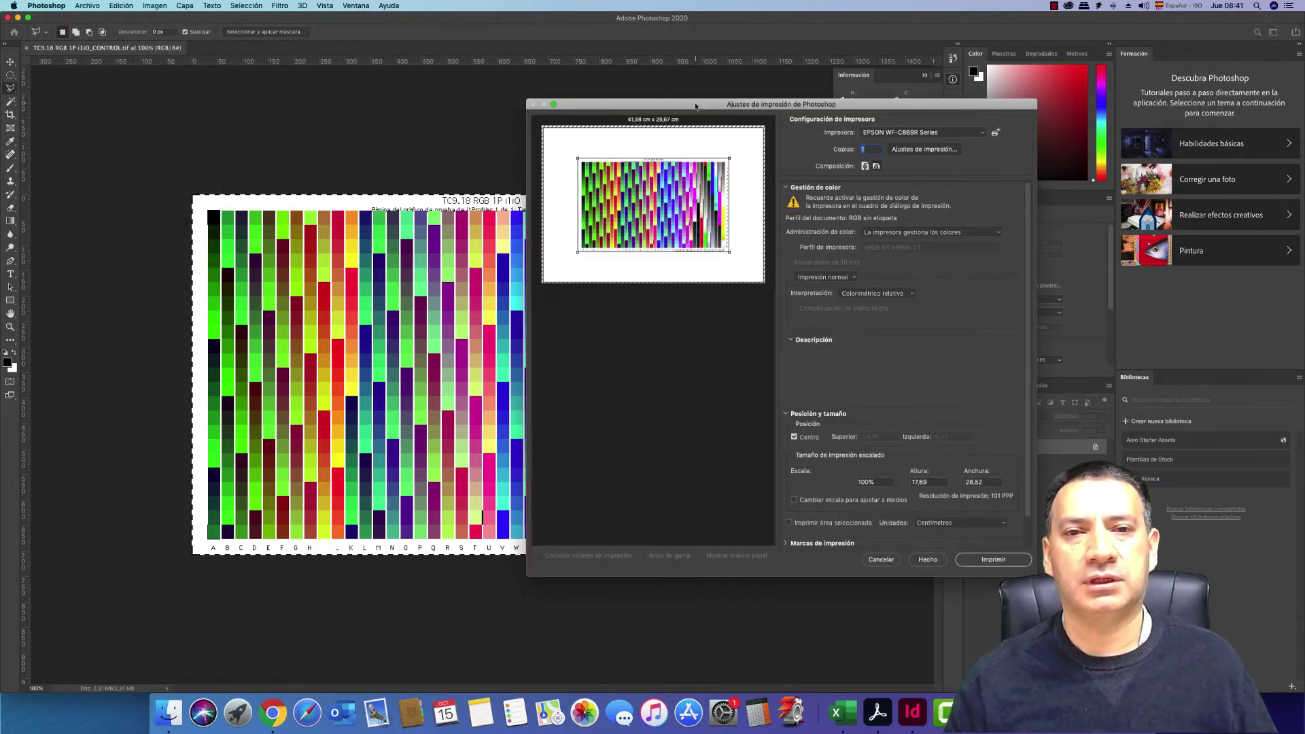
drag(695, 106, 532, 105)
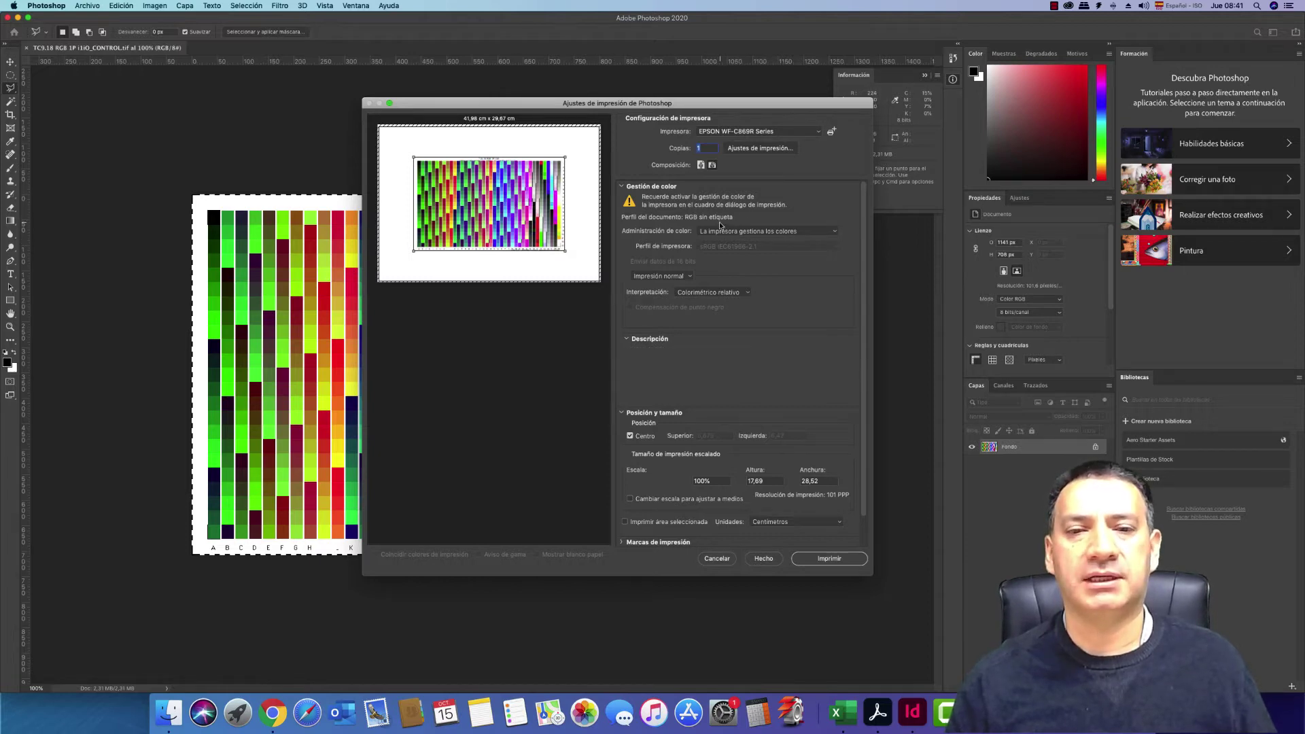
mouse_move(677, 218)
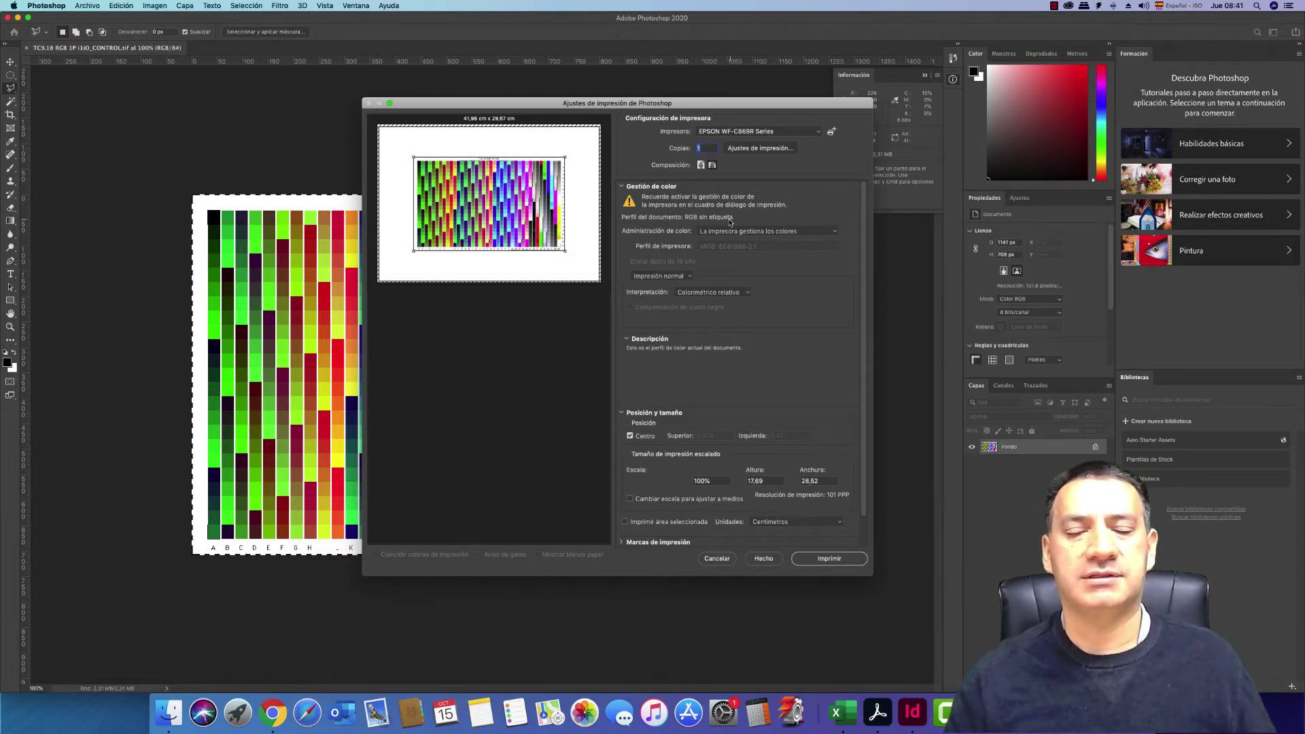
Keep Administración de color on 'La impresora gestiona los colores' for the EPSON WF-C8690.
click(807, 231)
click(808, 230)
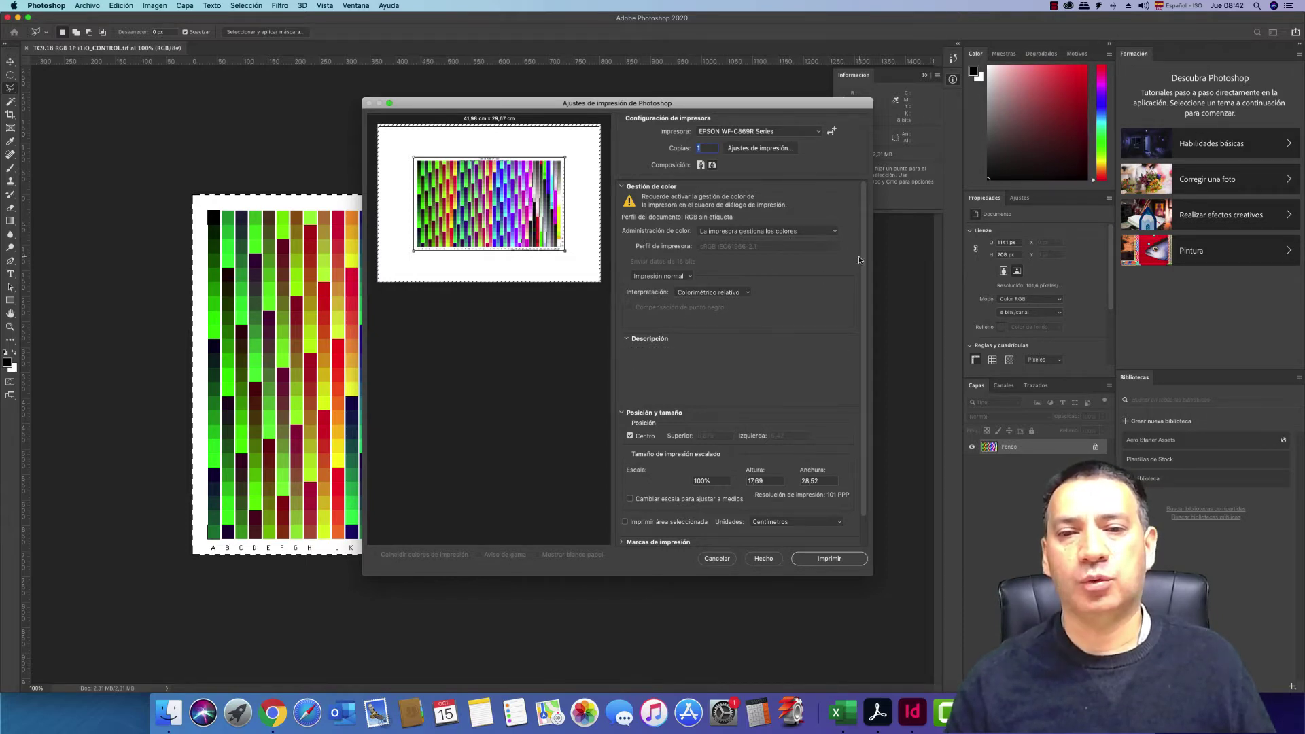
scroll(861, 310, down, 2)
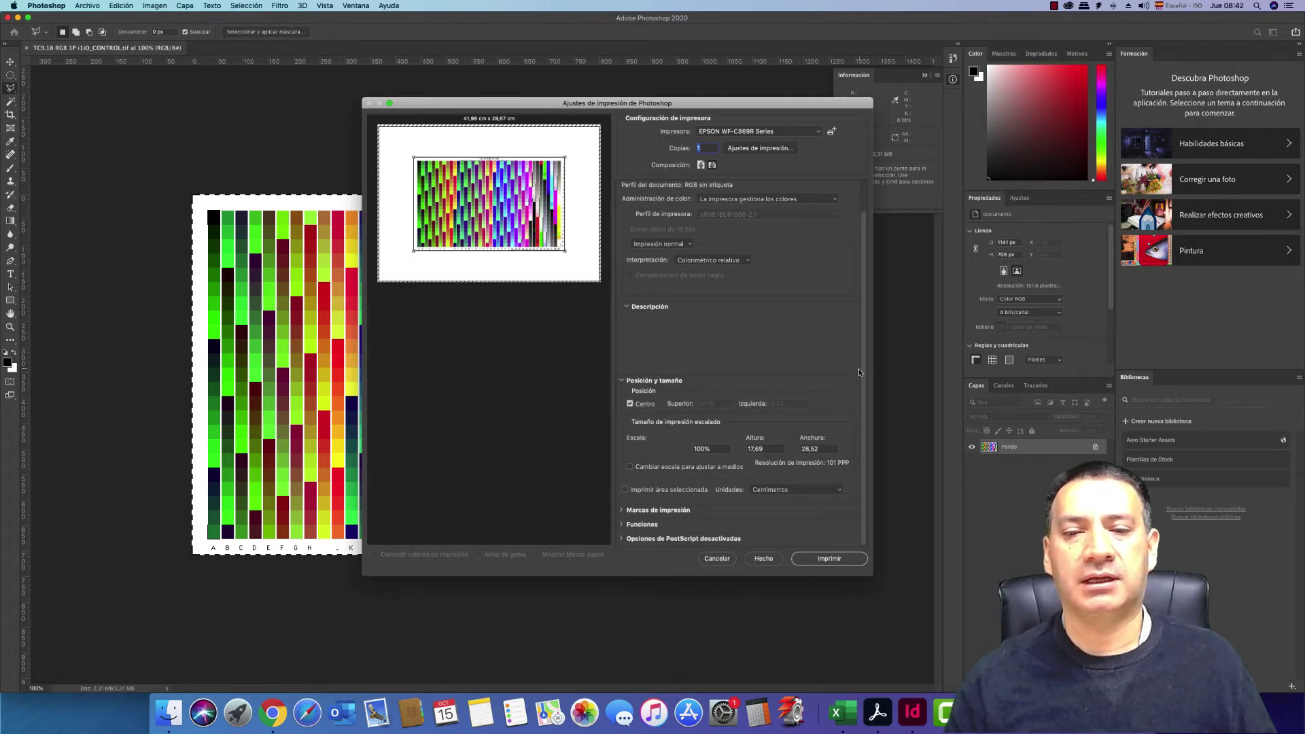
scroll(863, 356, up, 1)
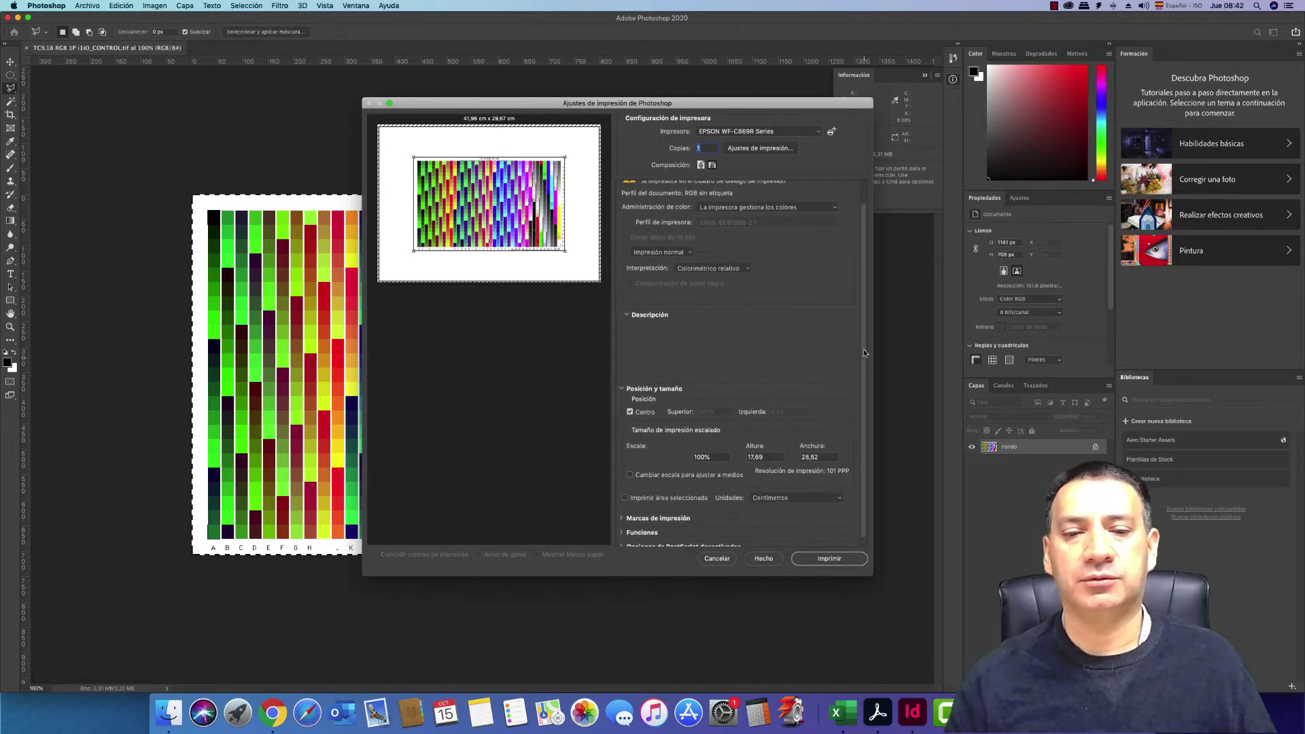
scroll(863, 348, down, 1)
scroll(859, 403, up, 2)
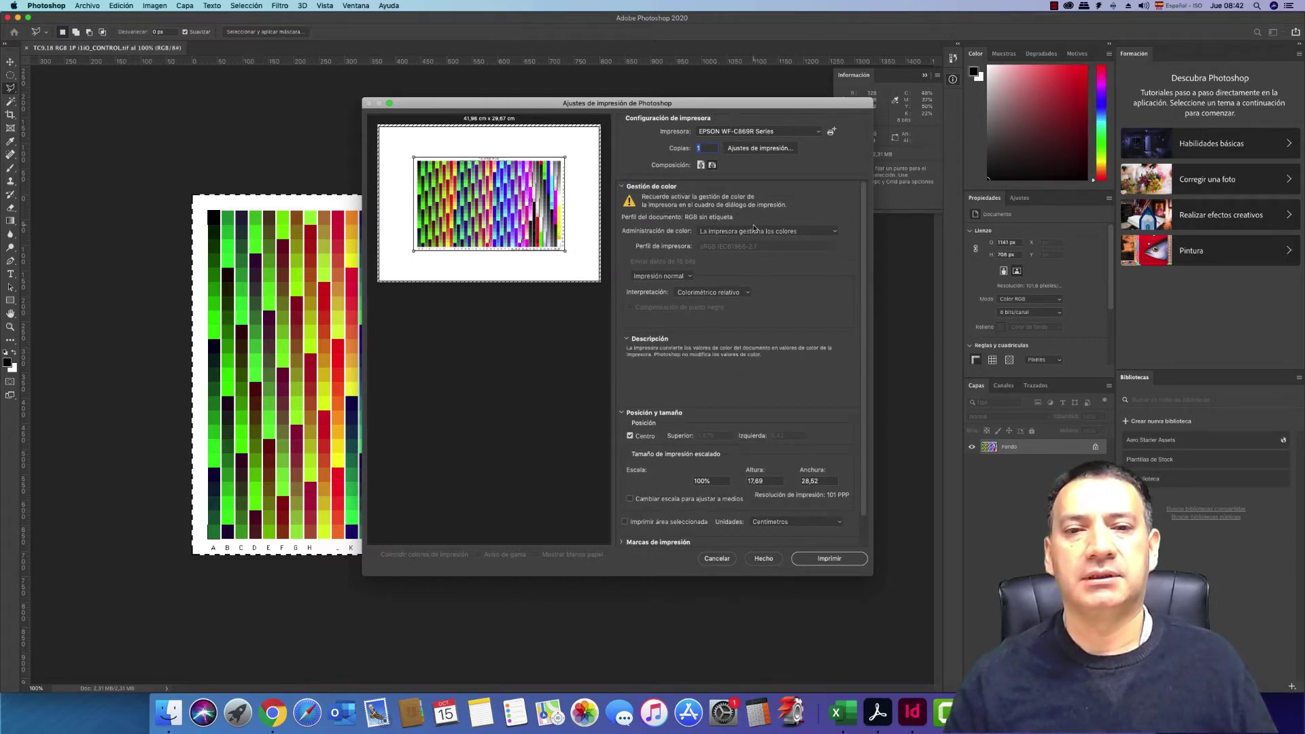
Show the Epson driver's Ajustes de impresión pane with A3 paper, Bandeja 1 and Fino quality.
click(765, 151)
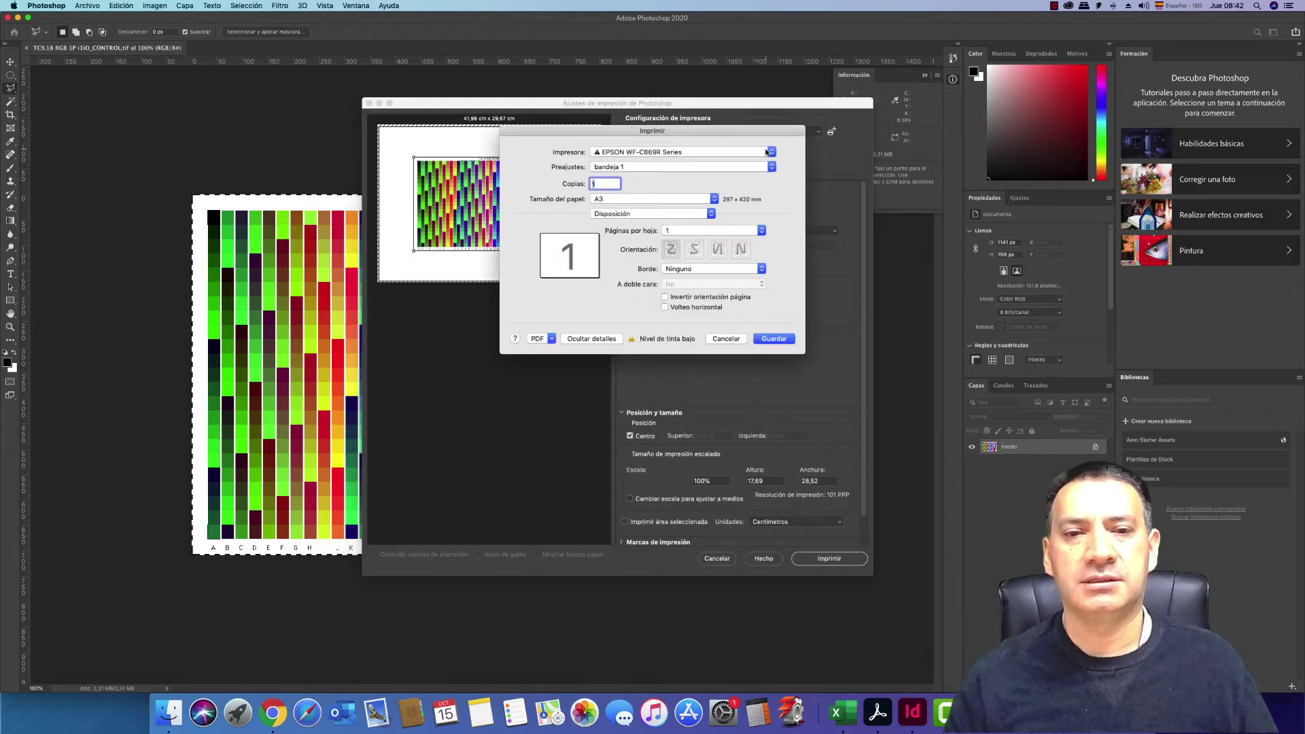
click(633, 215)
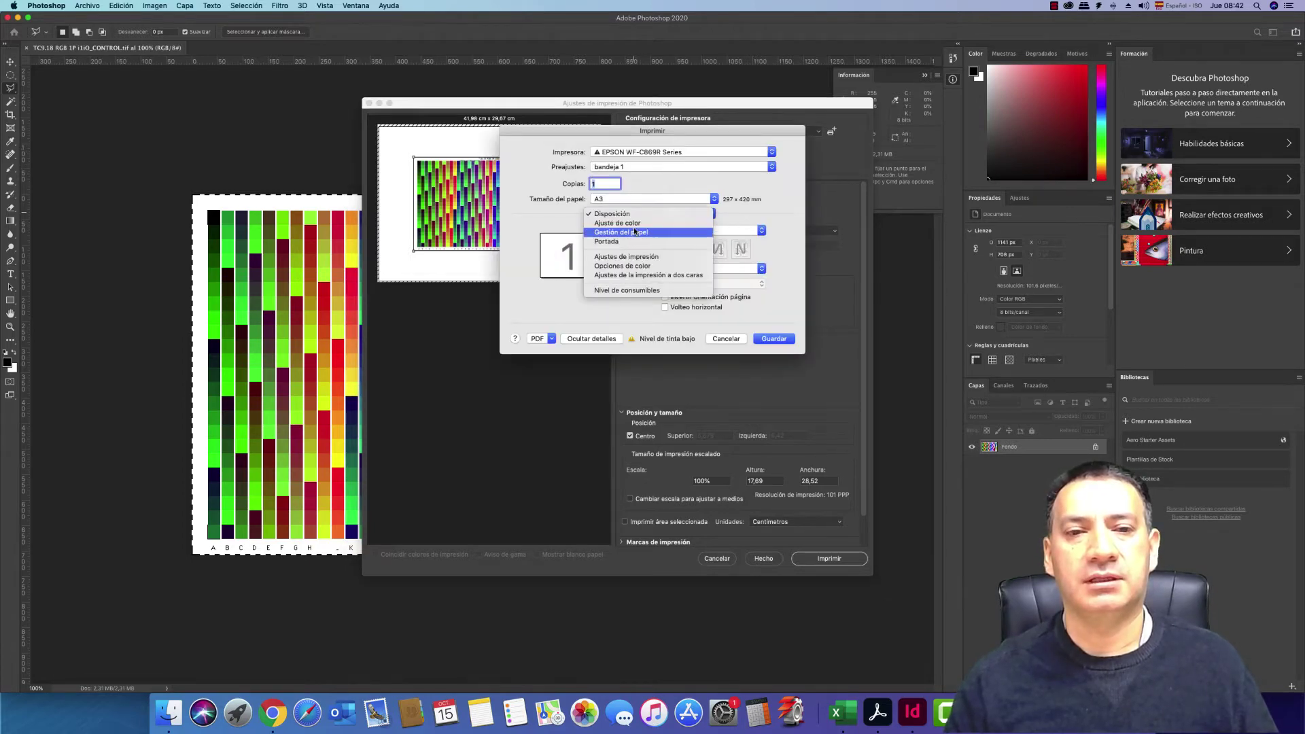
click(635, 223)
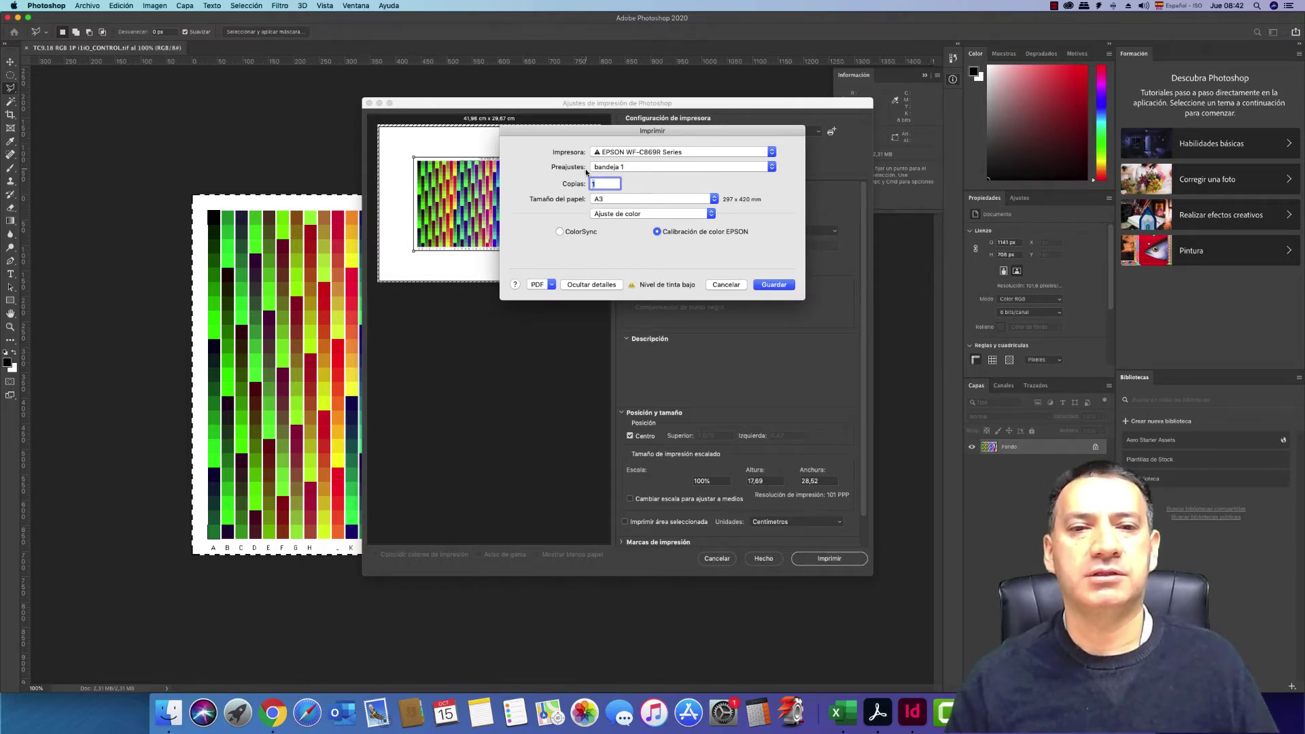
click(612, 216)
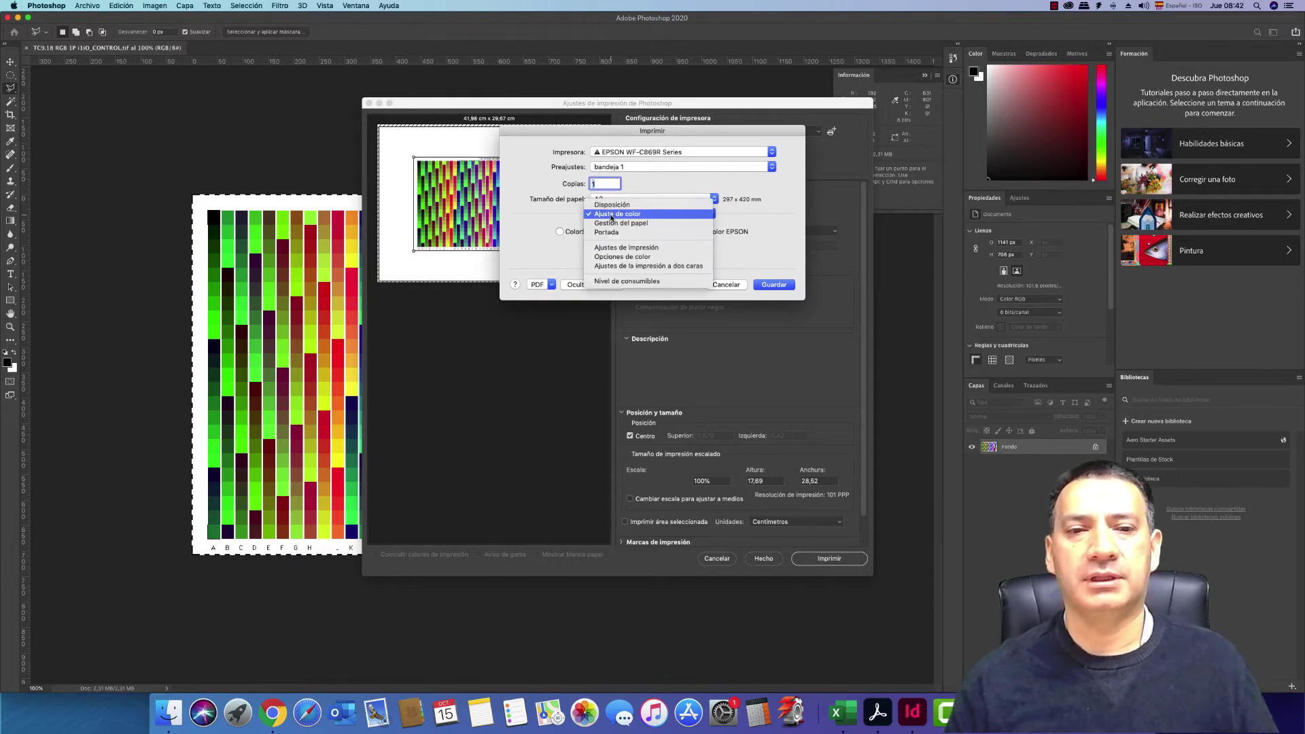
click(613, 248)
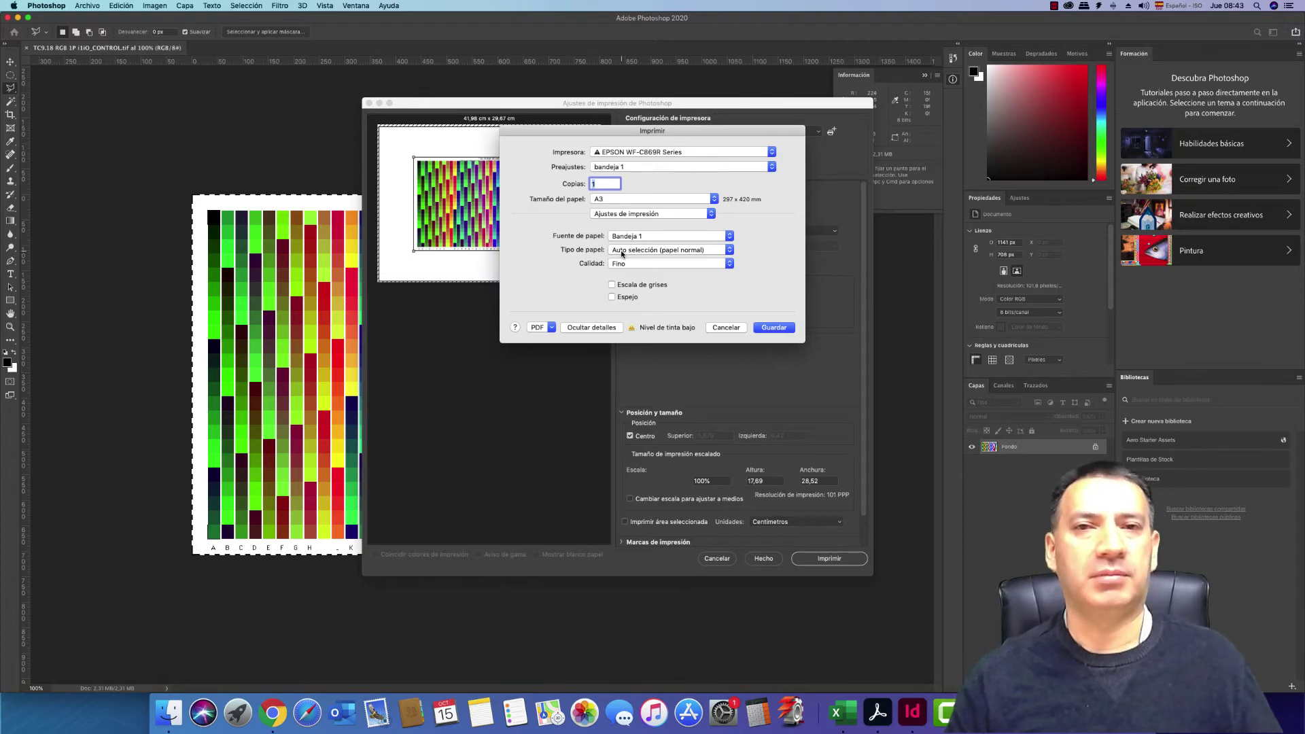
click(621, 251)
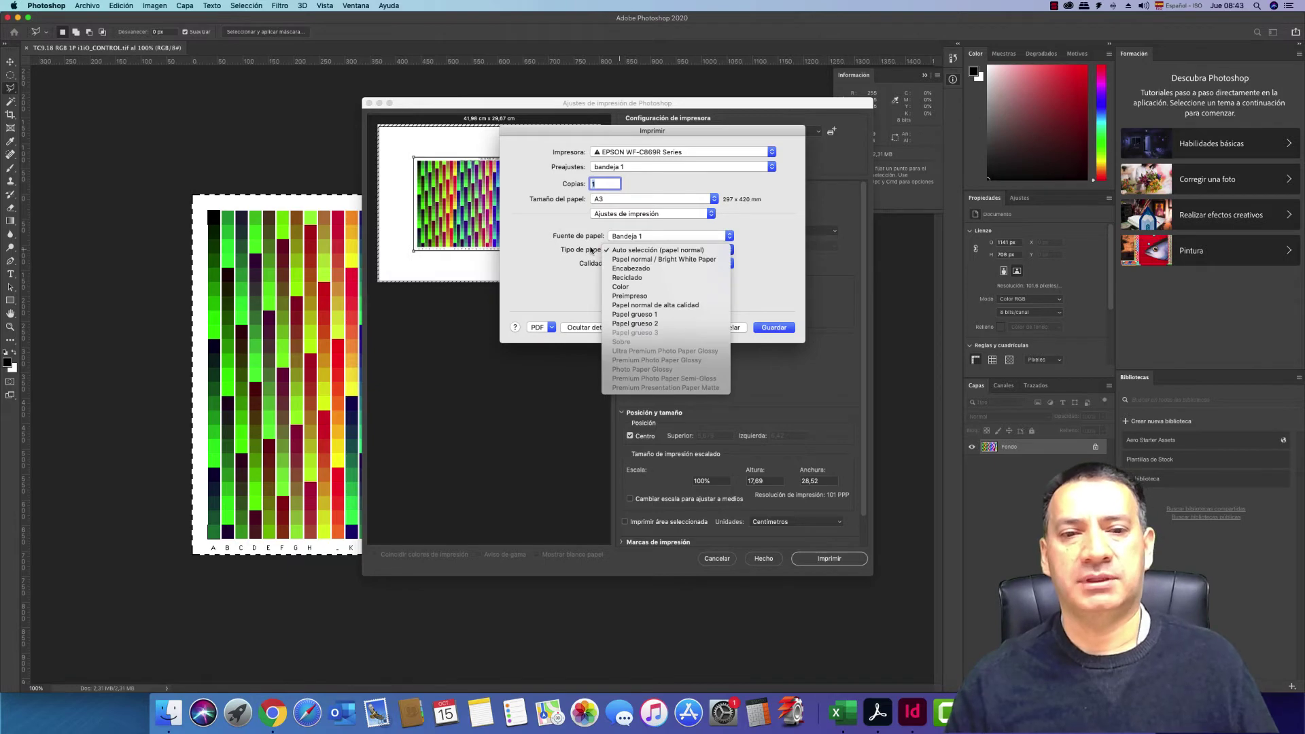
click(591, 250)
click(620, 266)
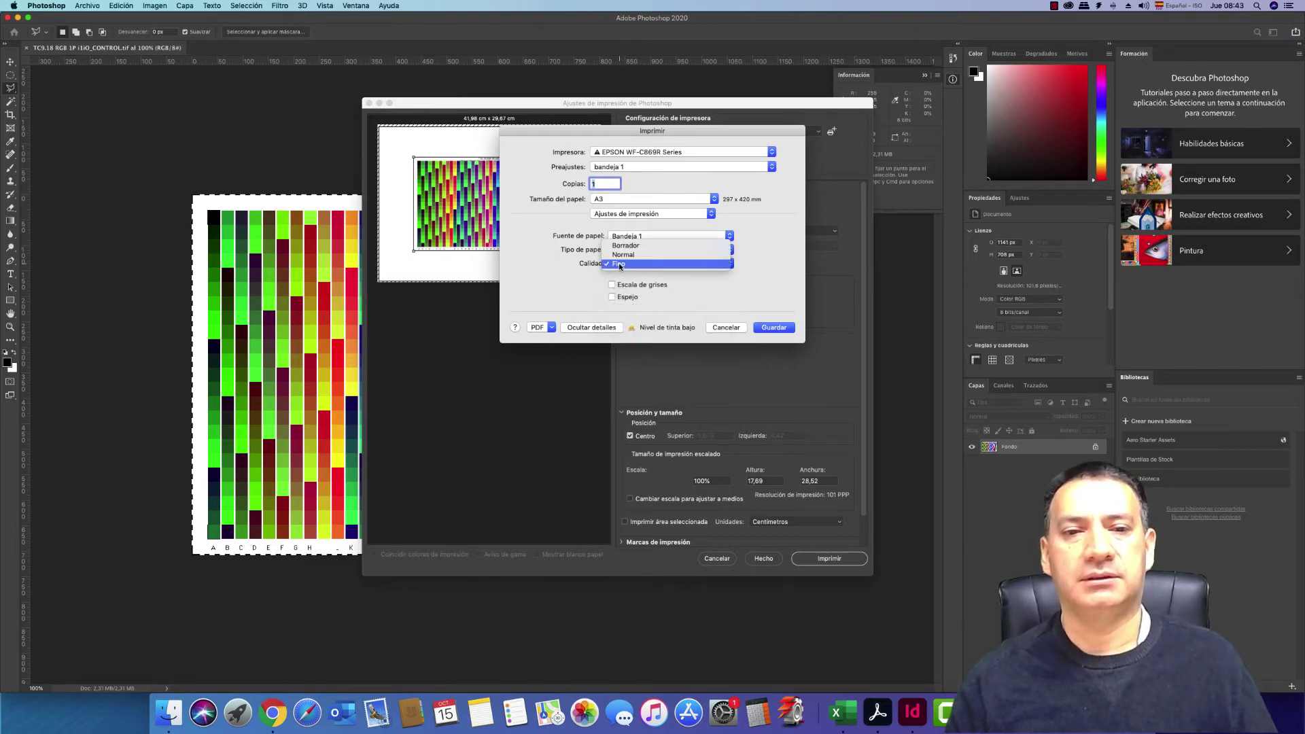
click(589, 256)
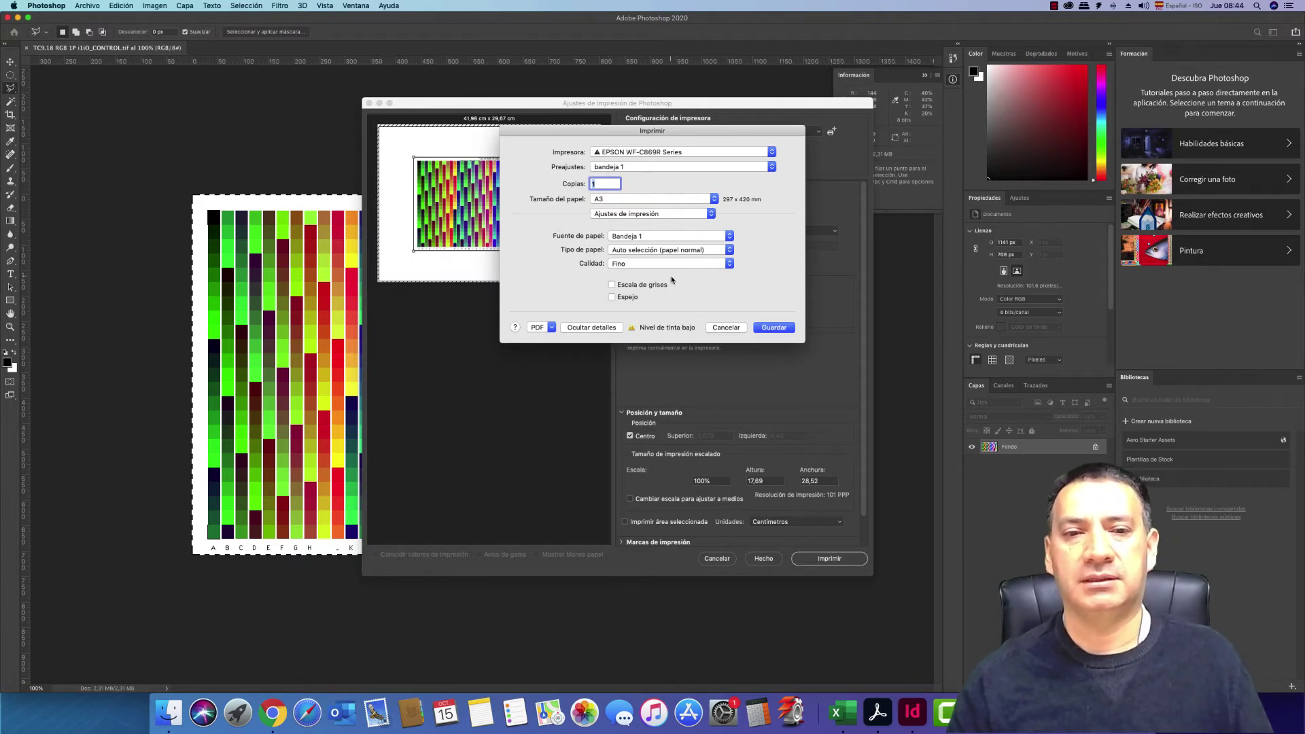
click(656, 250)
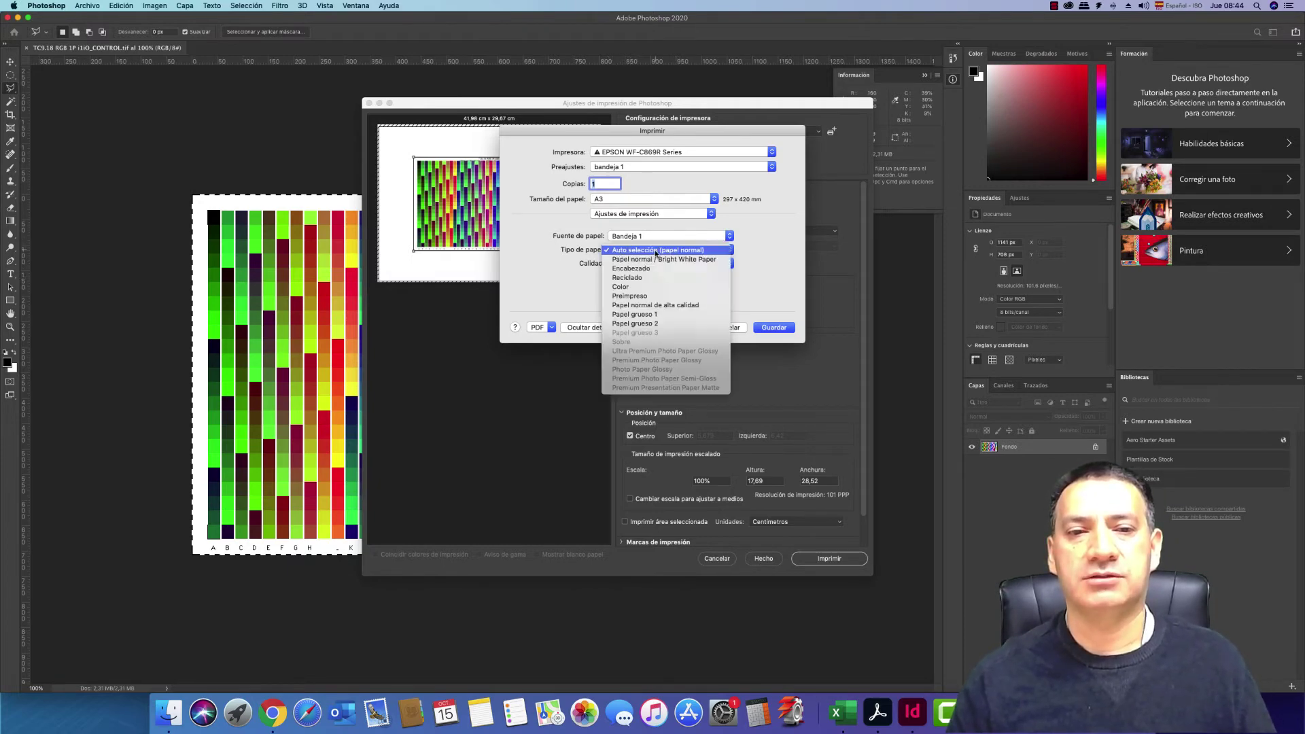
click(577, 246)
click(612, 216)
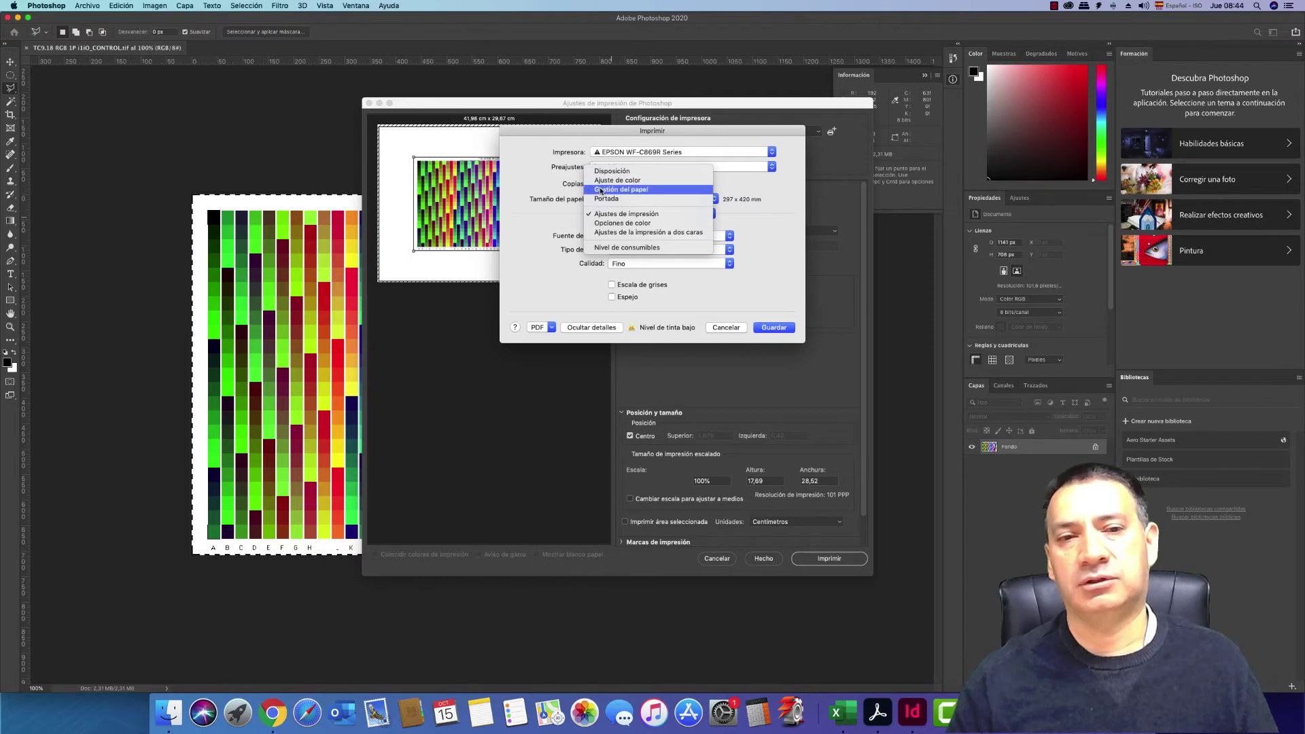
Set the Epson Opciones de color to 'Desactivado (Sin ajuste de color)'.
click(602, 223)
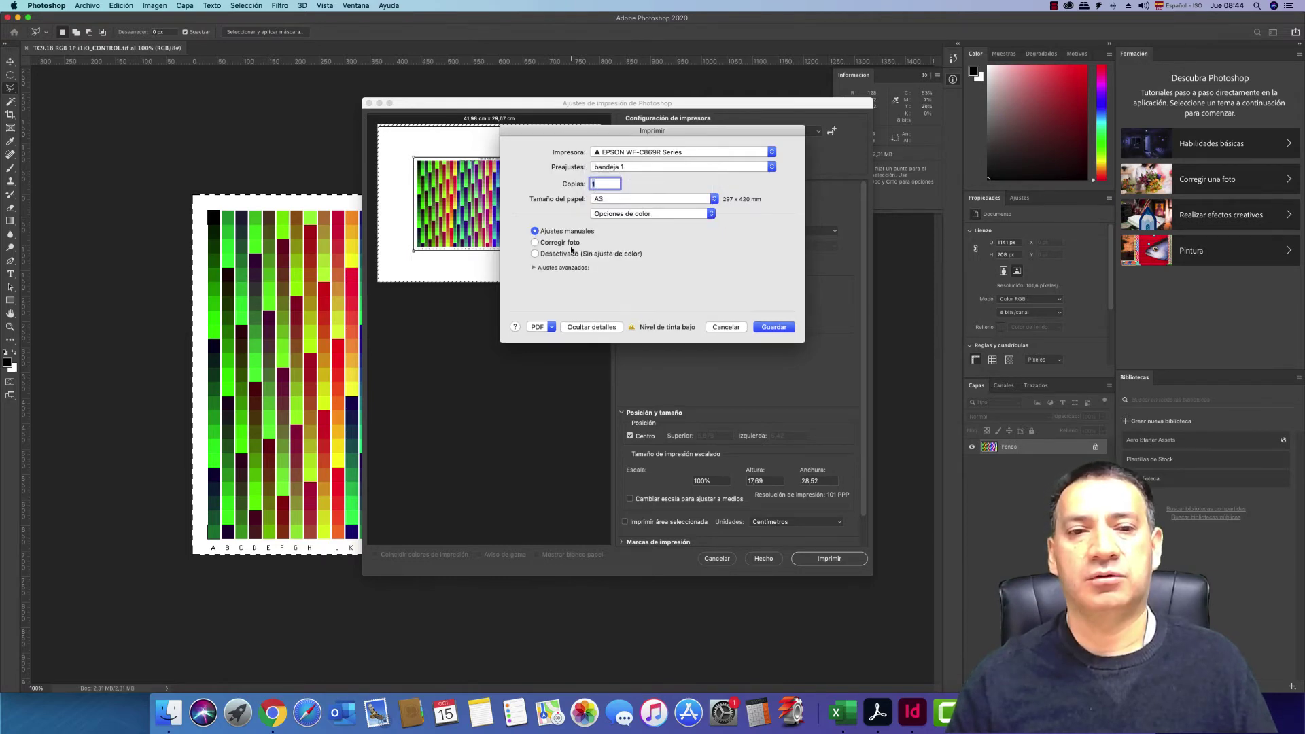
click(535, 253)
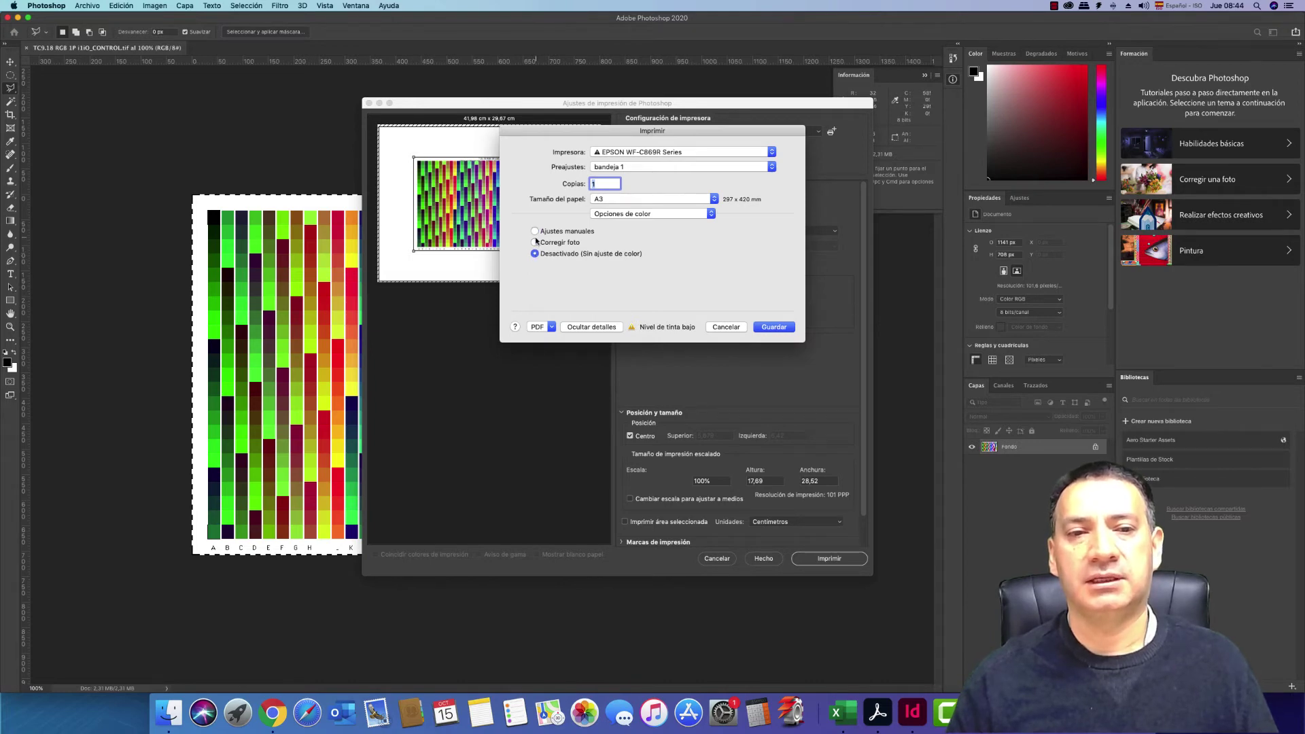
click(535, 231)
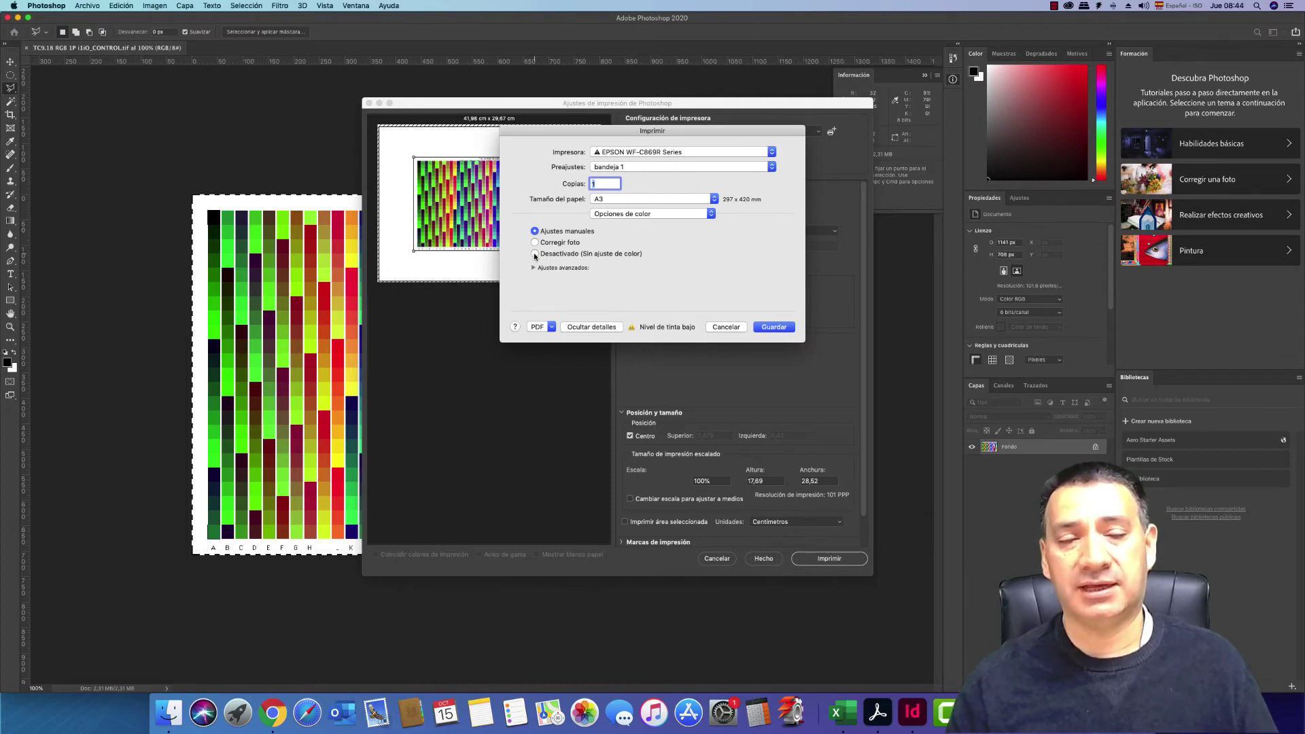
click(535, 254)
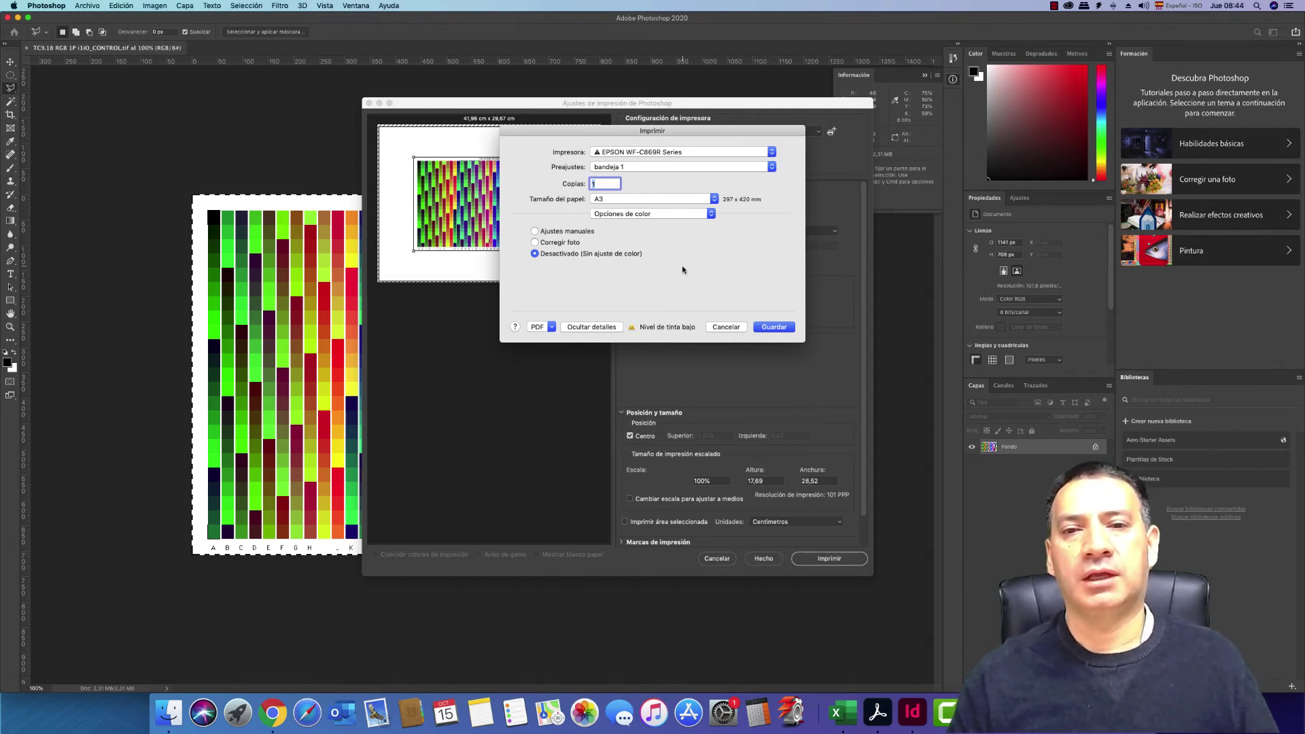
Save the Epson driver settings with Guardar, returning to Photoshop's print window.
click(772, 327)
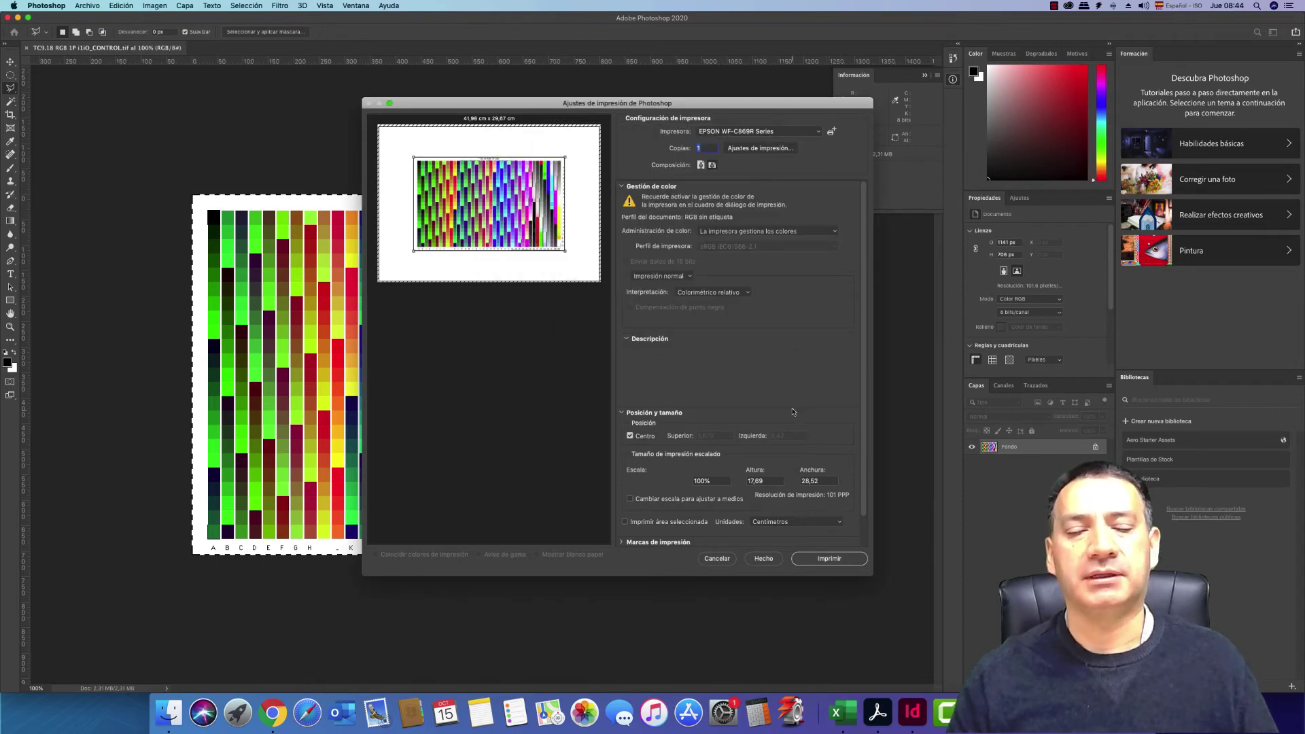